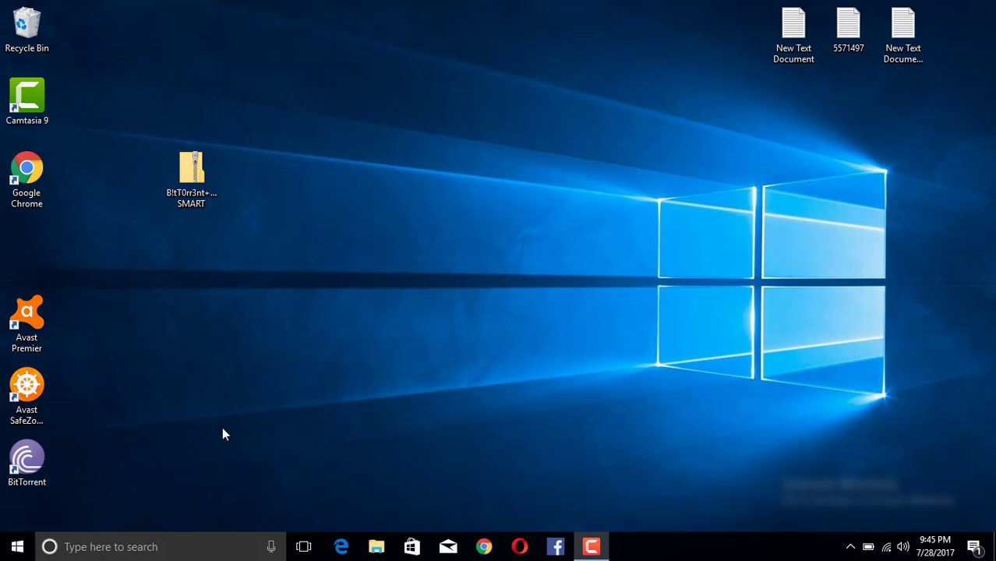
- Launch BitTorrent, confirm About shows BitTorrent Pro 7.9.9 (build 42924), then close the program
{"action": "left_click", "coordinate": [40, 455]}
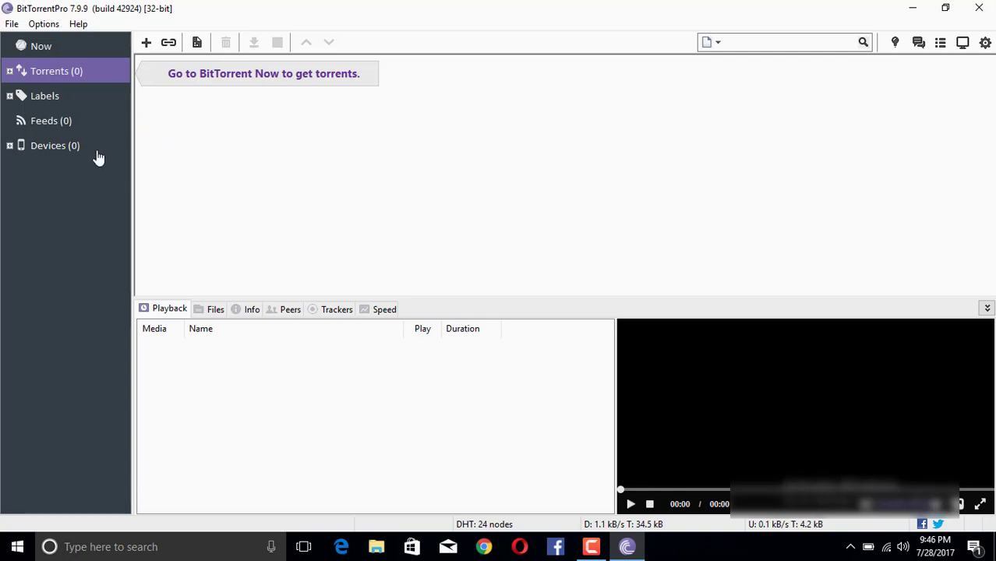
{"action": "left_click", "coordinate": [80, 25]}
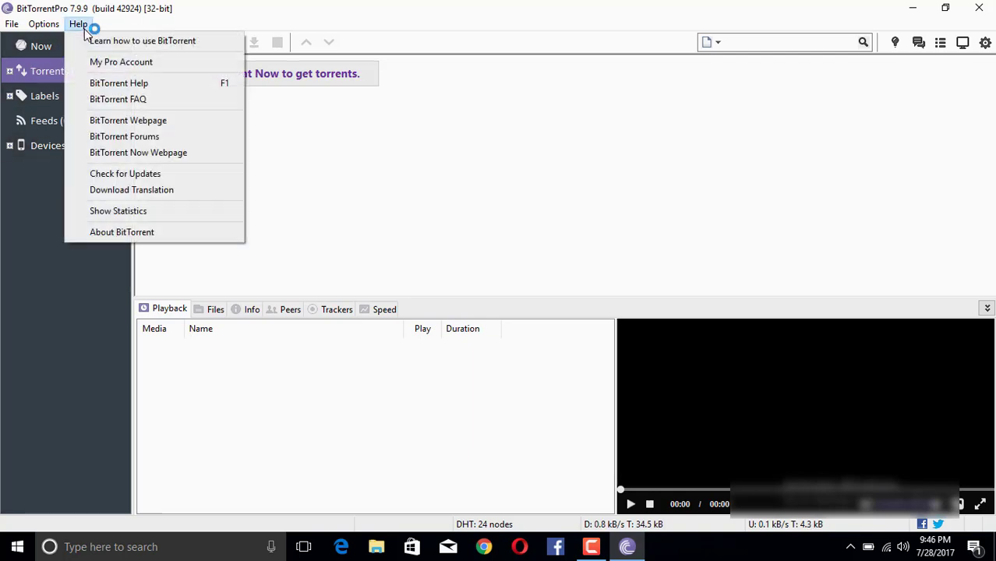
{"action": "left_click", "coordinate": [143, 238]}
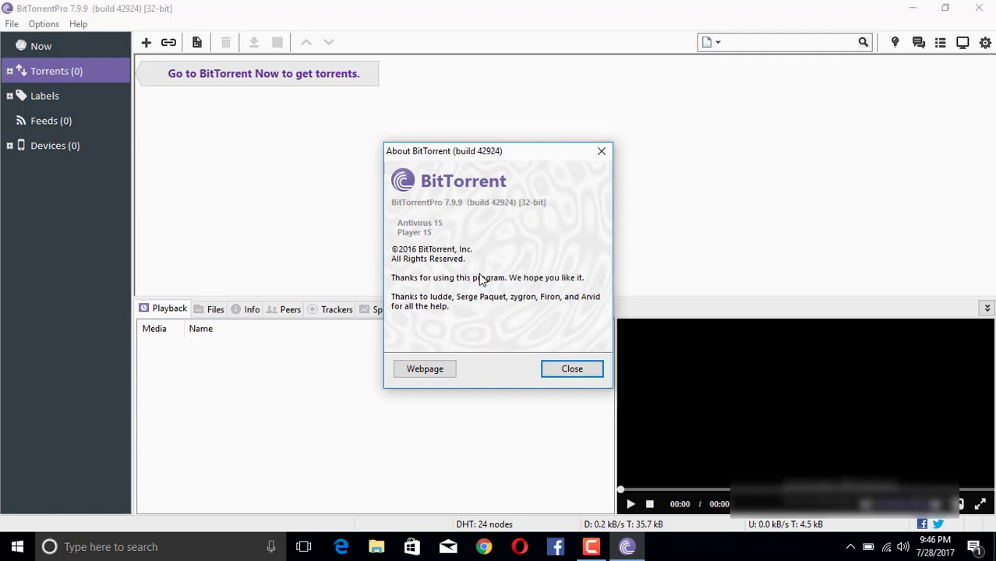
{"action": "left_click", "coordinate": [571, 370]}
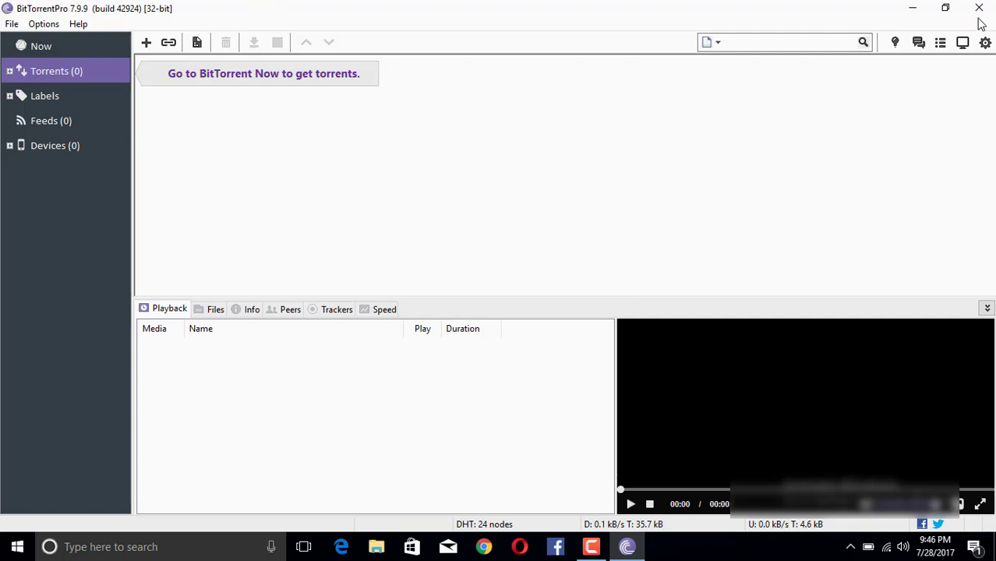
{"action": "left_click", "coordinate": [979, 9]}
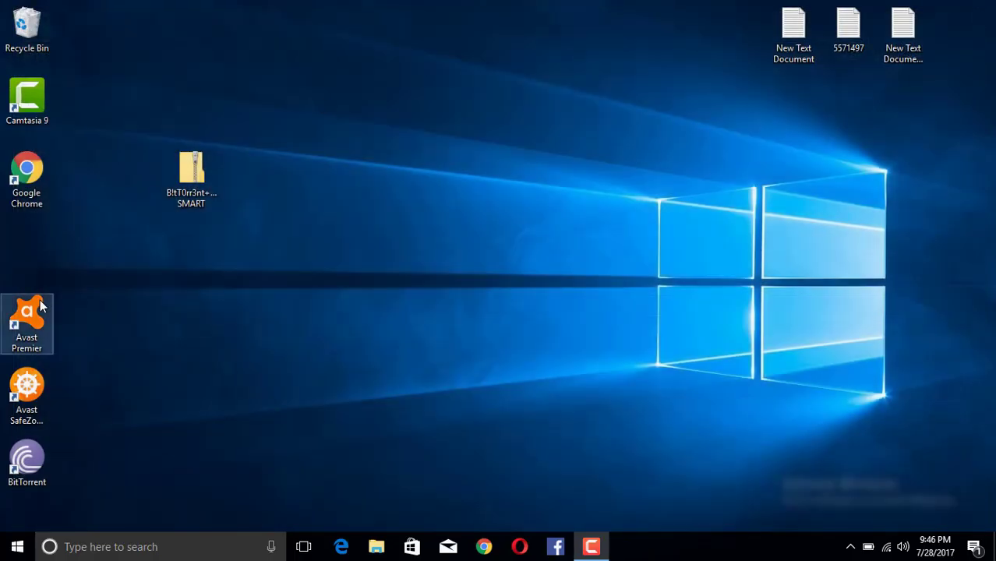
- Search the Start menu for 'co' to open All Control Panel Items
{"action": "left_click", "coordinate": [17, 546]}
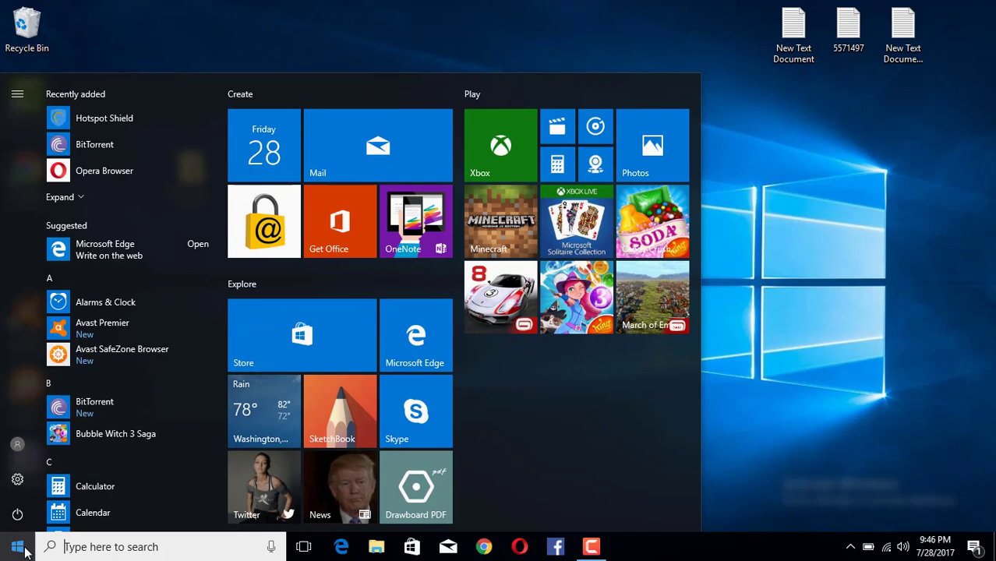
{"action": "type", "text": "co"}
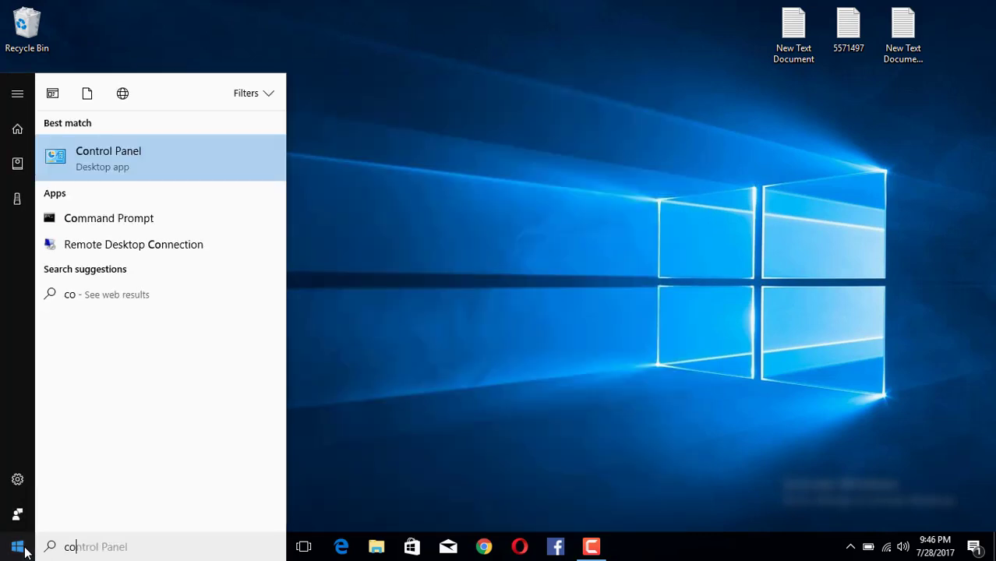
{"action": "key", "text": "Return"}
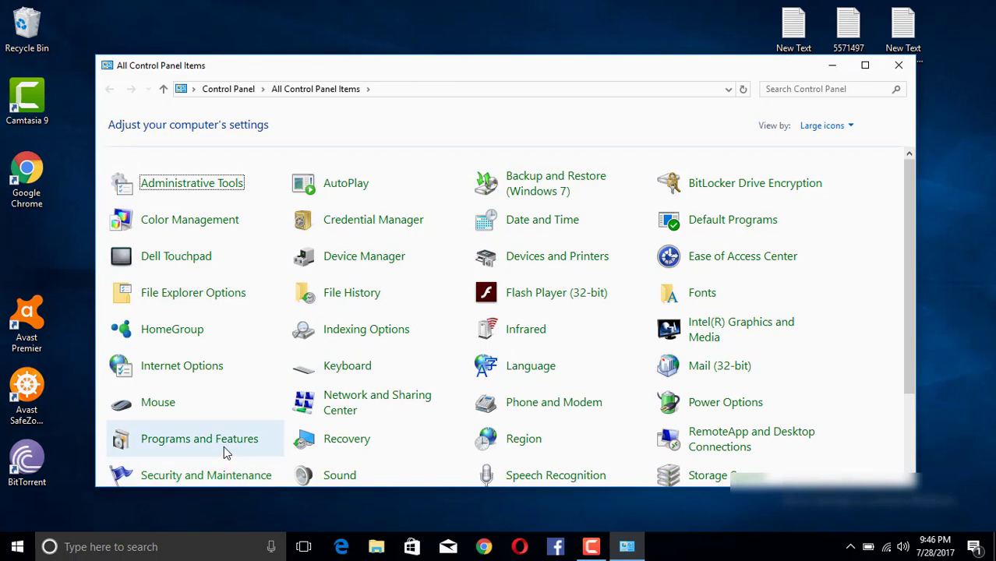
- Uninstall BitTorrent from Programs and Features, removing its settings too, then close the window
{"action": "left_click", "coordinate": [222, 450]}
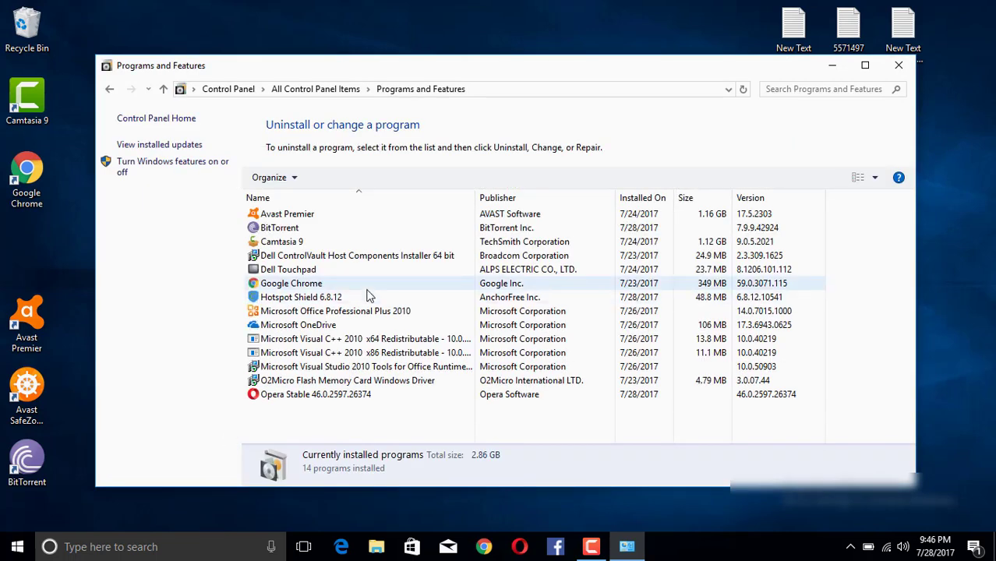
{"action": "left_click", "coordinate": [300, 227]}
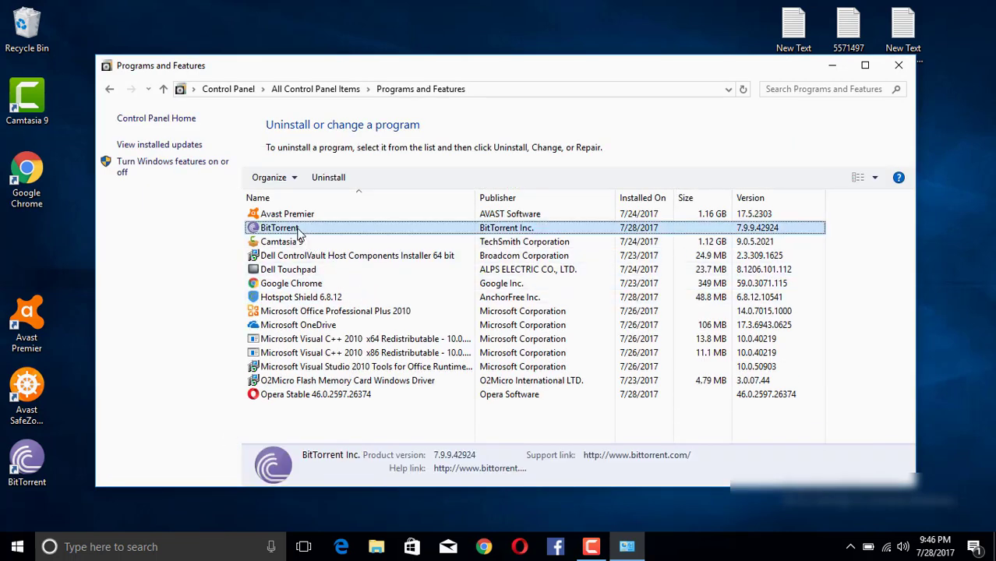
{"action": "left_click", "coordinate": [326, 178]}
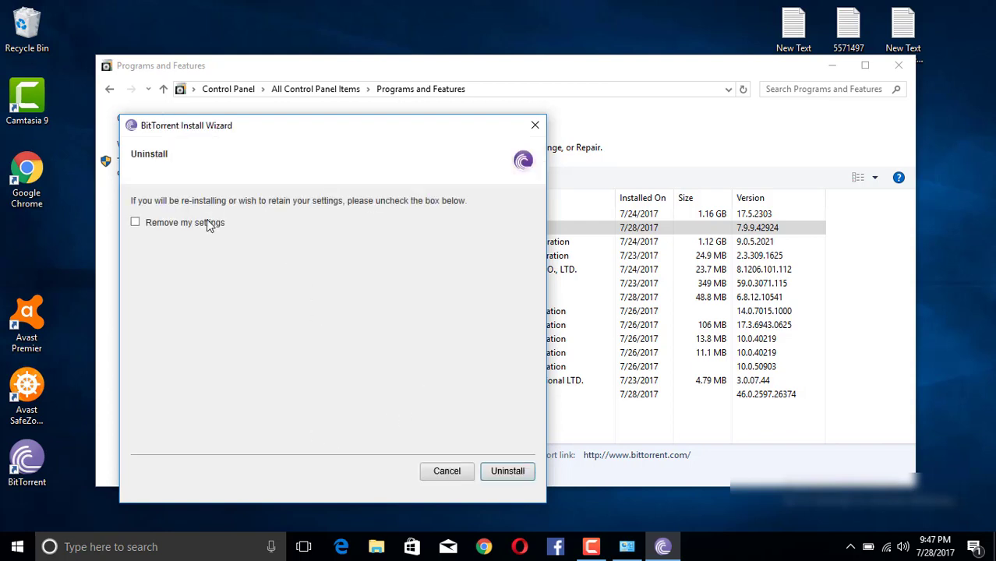
{"action": "left_click", "coordinate": [207, 222]}
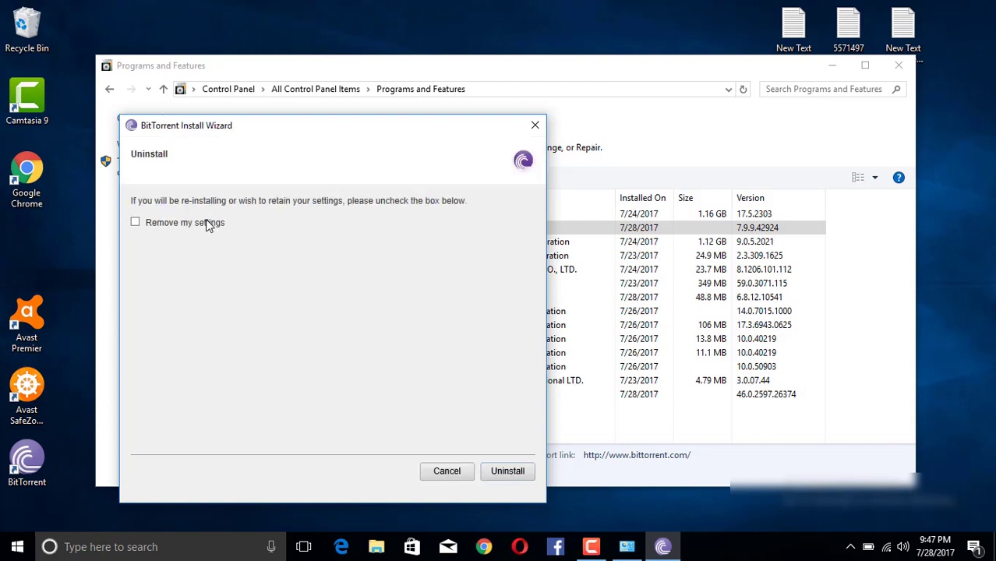
{"action": "left_click", "coordinate": [510, 472]}
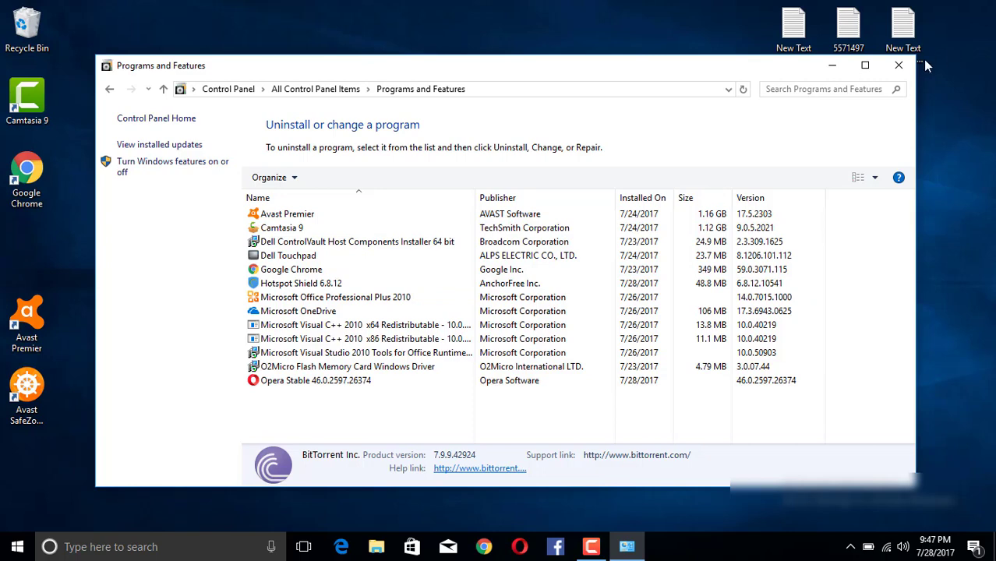
{"action": "left_click", "coordinate": [899, 66]}
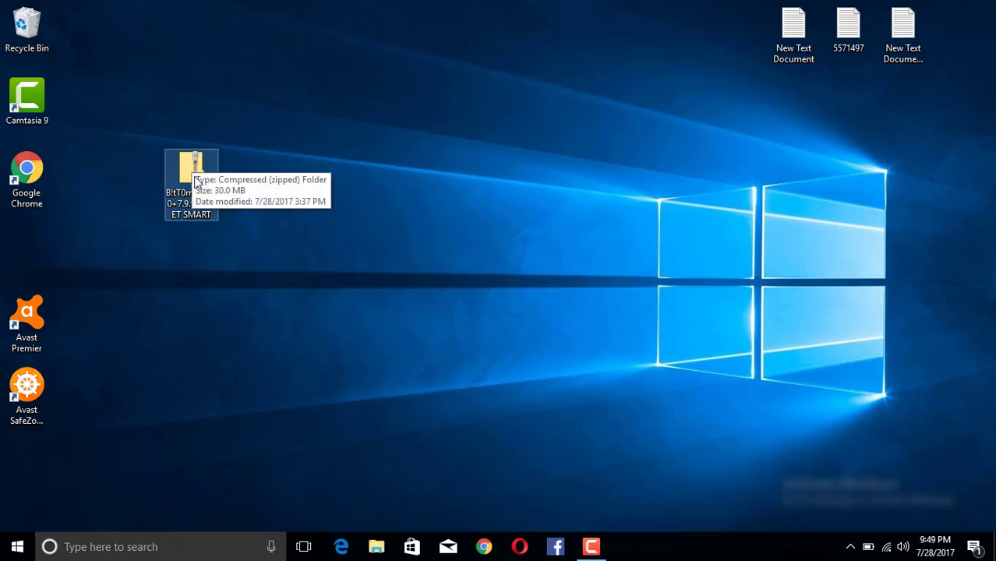
- Extract the zipped BitTorrent Pro download into the suggested desktop folder
{"action": "left_click", "coordinate": [196, 181]}
{"action": "right_click", "coordinate": [196, 182]}
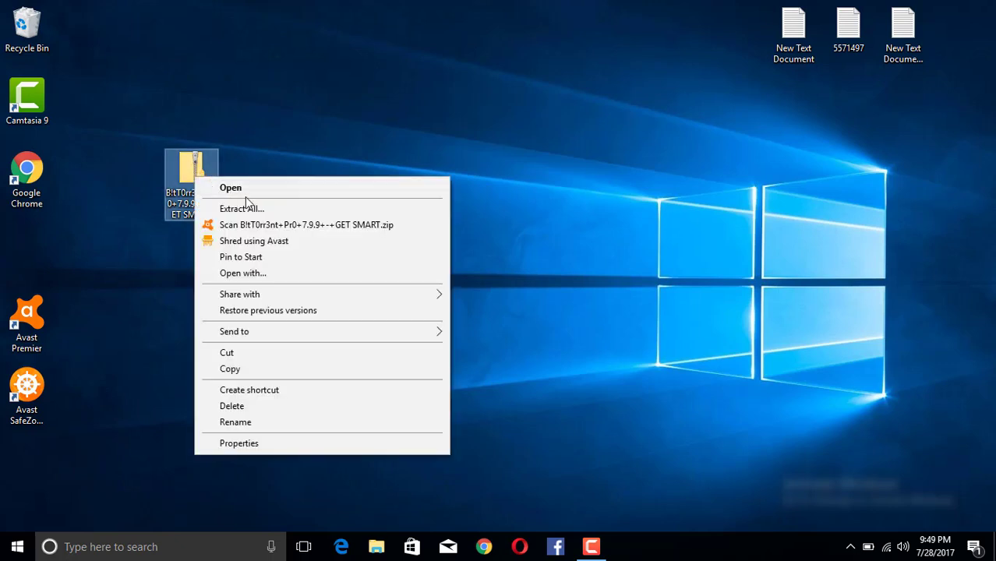
{"action": "left_click", "coordinate": [286, 208]}
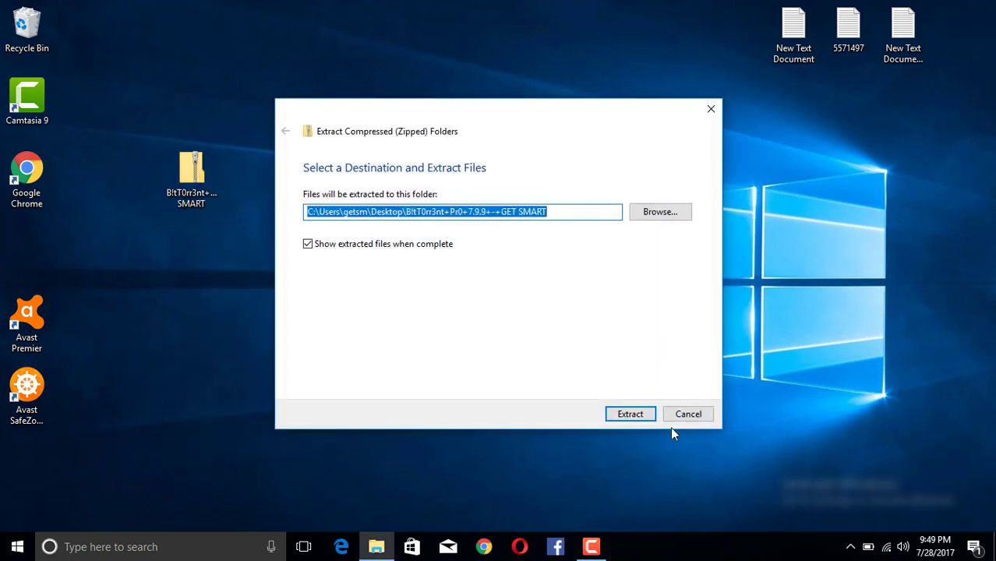
{"action": "left_click", "coordinate": [639, 419]}
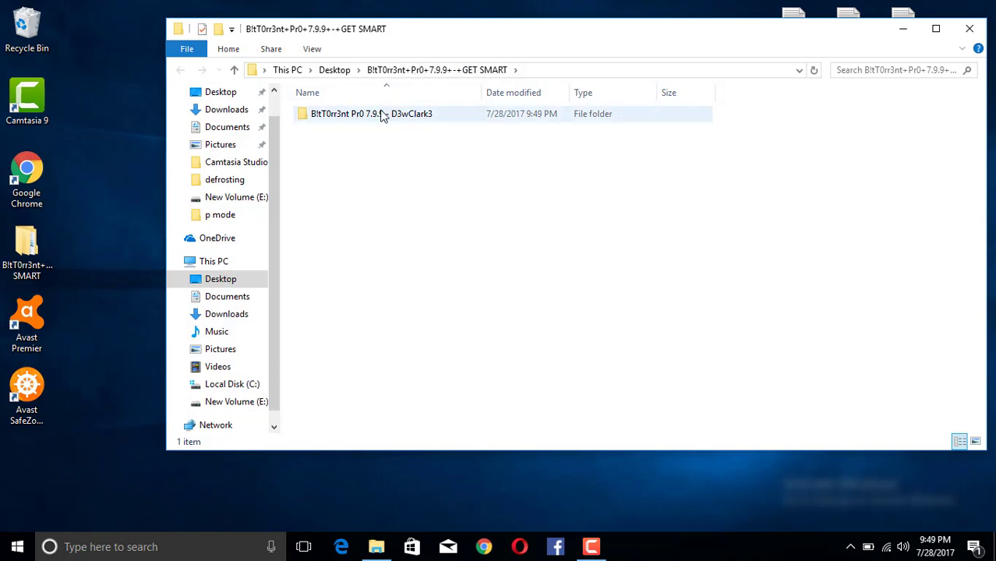
- Run the BitTorrent 7.9.9 setup application from the extracted Pro subfolder
{"action": "double_click", "coordinate": [381, 115]}
{"action": "left_click", "coordinate": [359, 130]}
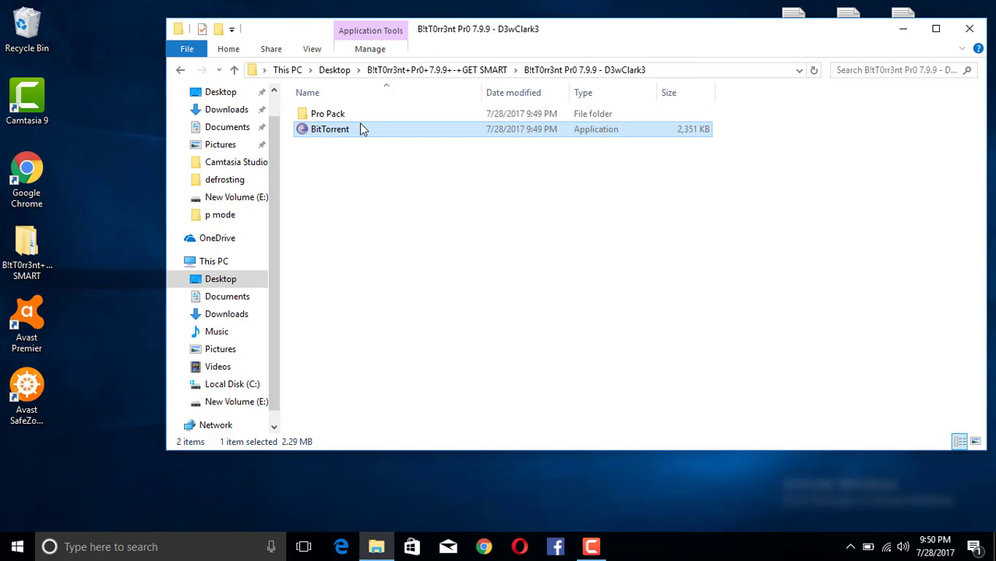
{"action": "double_click", "coordinate": [361, 128]}
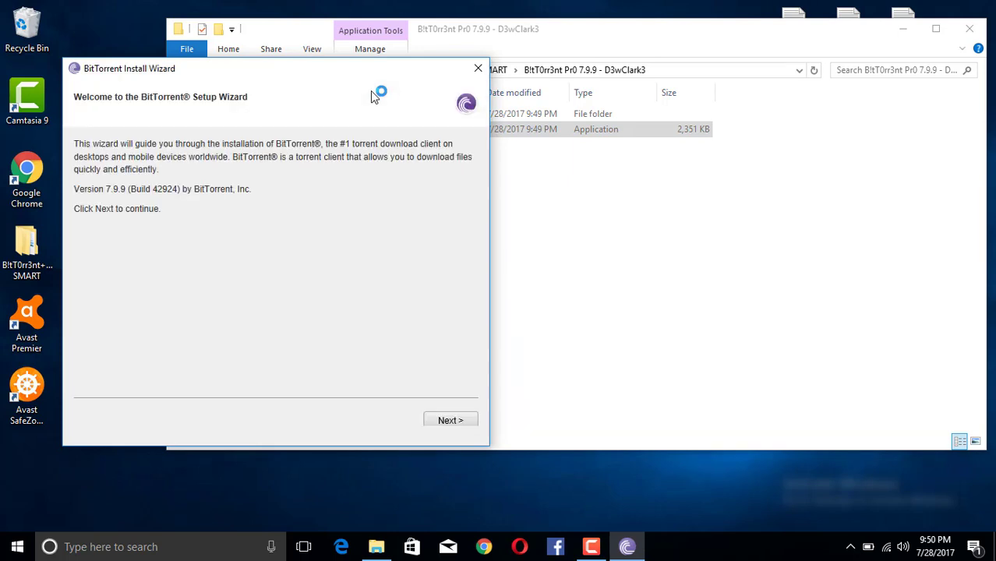
- Install BitTorrent with Windows-startup launch unticked and the ByteFence add-on declined
{"action": "left_click", "coordinate": [466, 418]}
{"action": "left_click", "coordinate": [462, 419]}
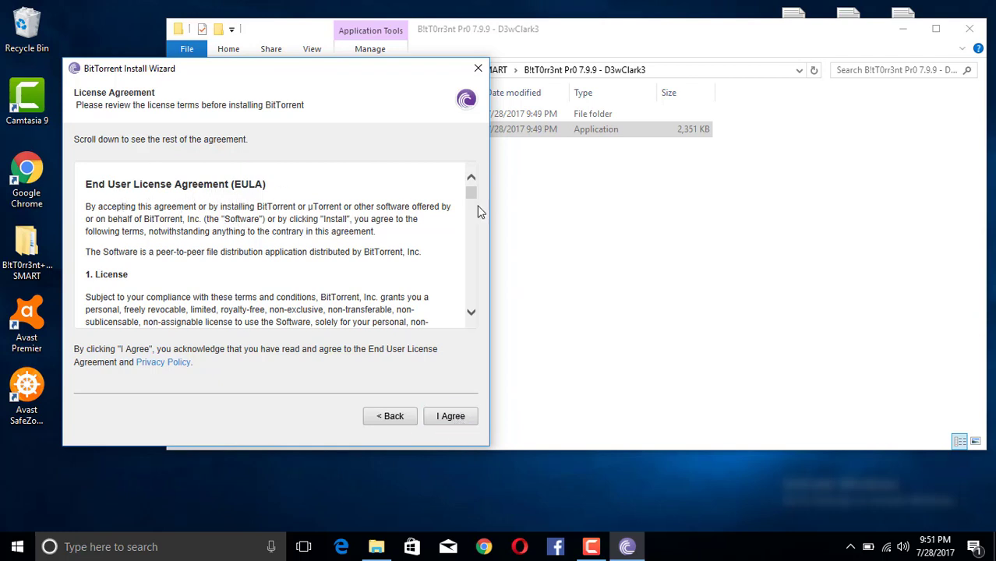
{"action": "left_click", "coordinate": [453, 418]}
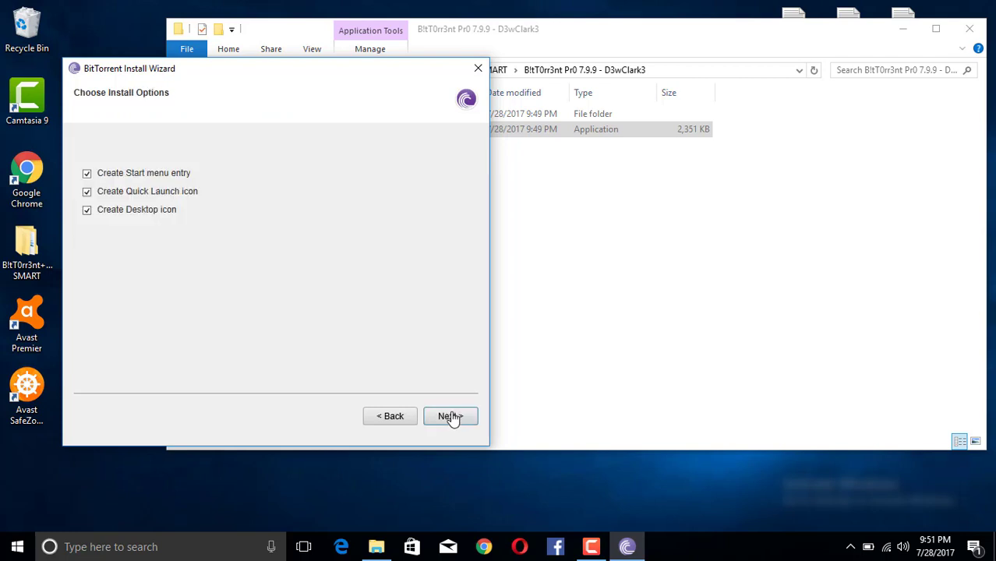
{"action": "left_click", "coordinate": [450, 416]}
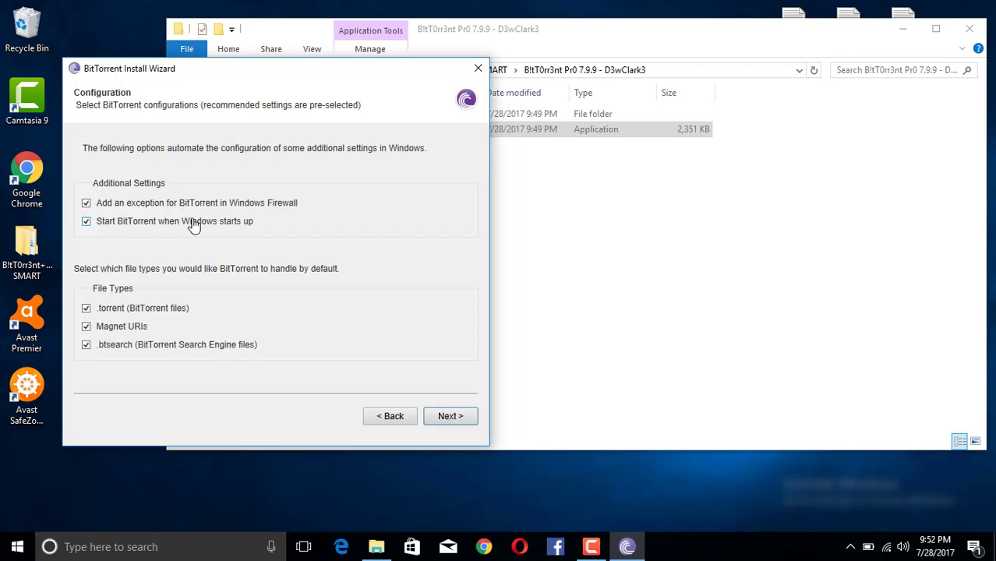
{"action": "left_click", "coordinate": [85, 221]}
{"action": "left_click", "coordinate": [460, 416]}
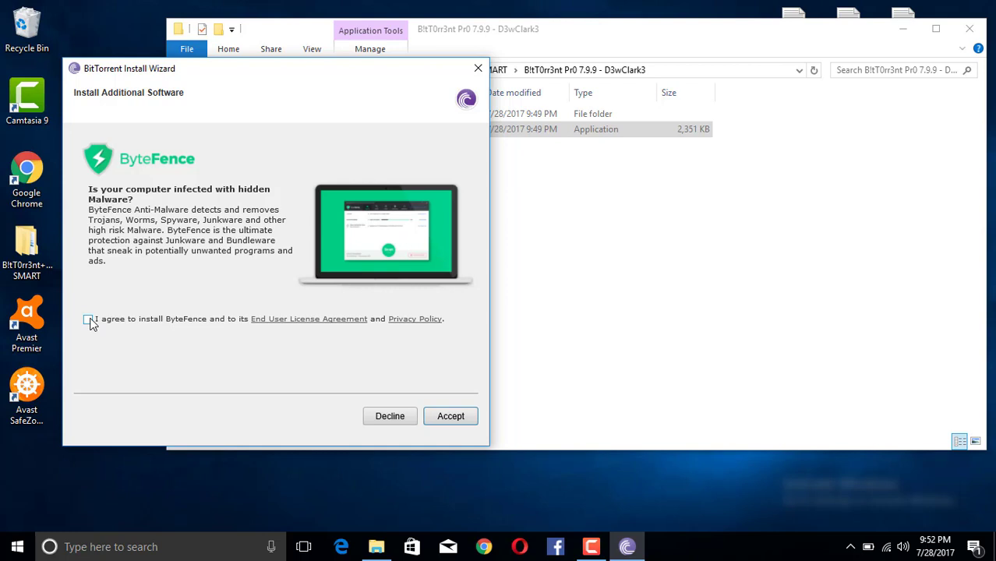
{"action": "left_click", "coordinate": [458, 417]}
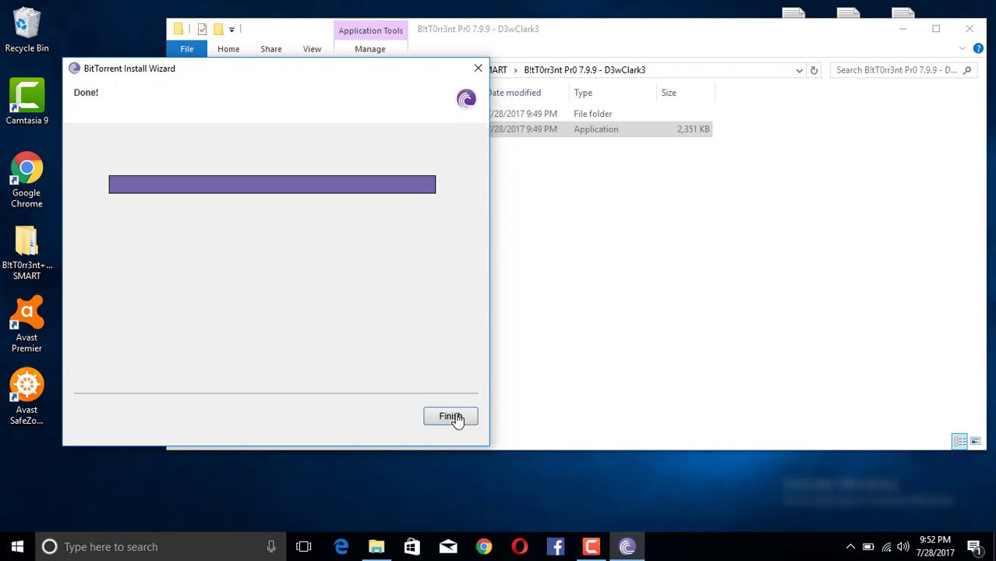
{"action": "left_click", "coordinate": [452, 417]}
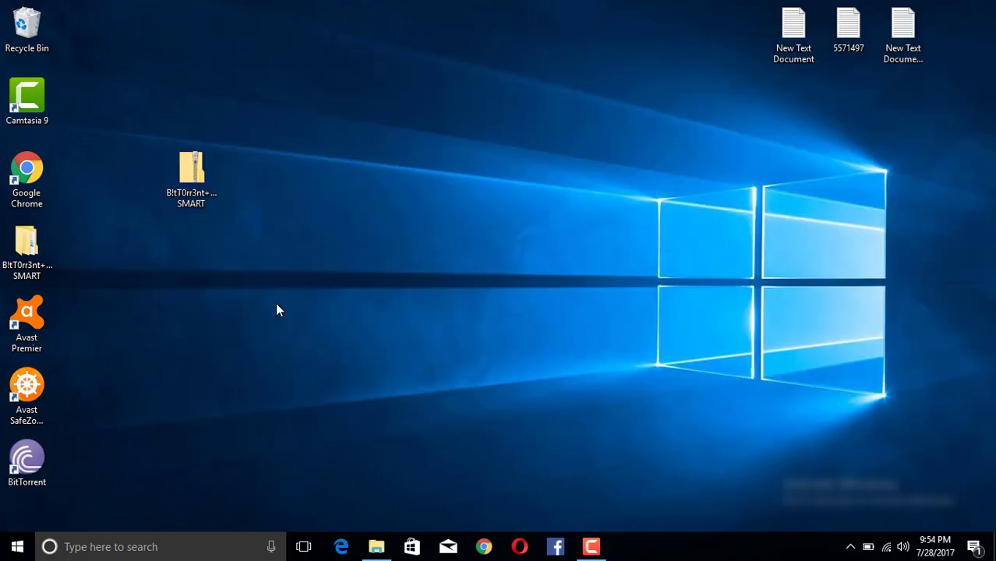
- Launch the reinstalled BitTorrent and switch its lower pane to the Files view
{"action": "left_click", "coordinate": [43, 448]}
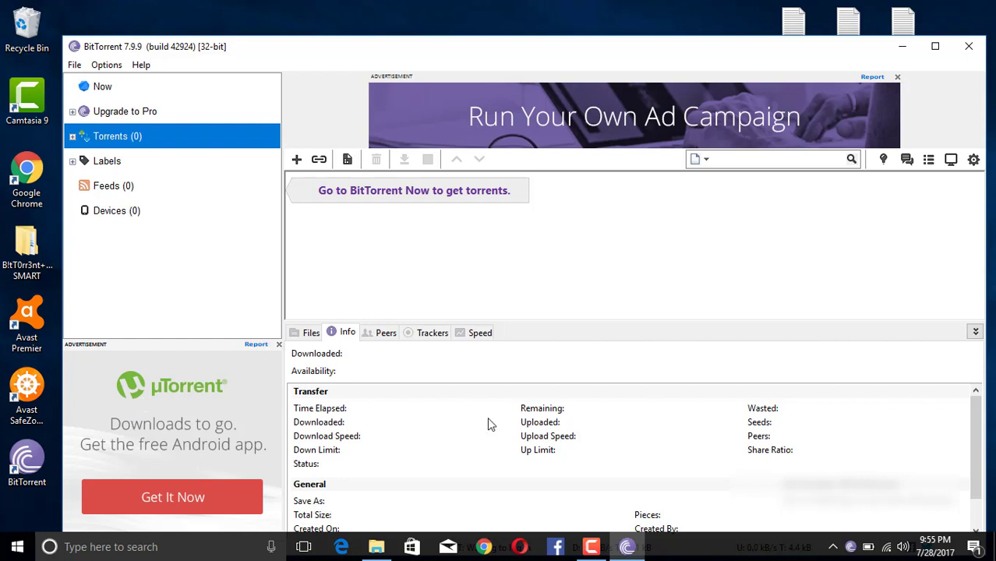
{"action": "left_click", "coordinate": [312, 333]}
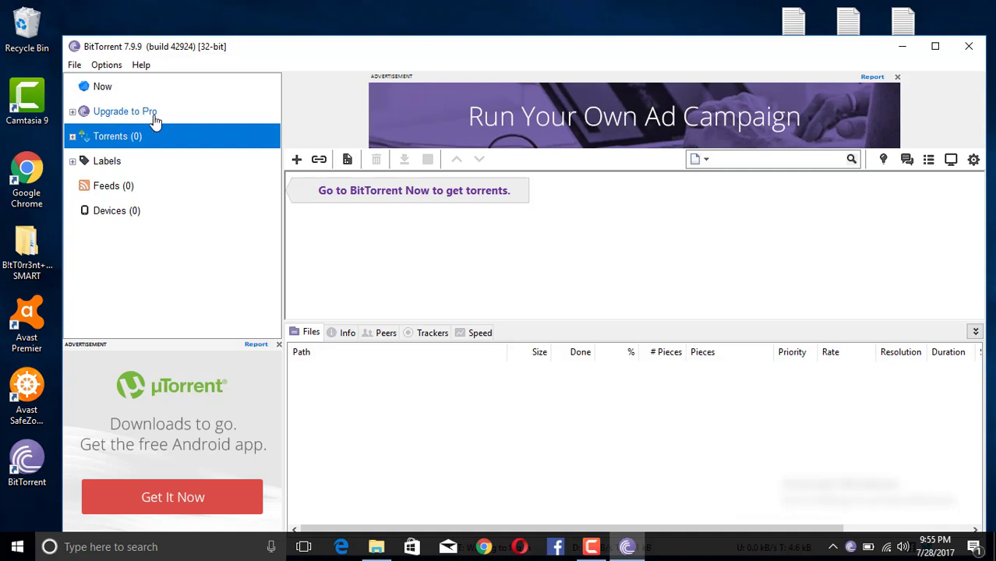
{"action": "left_click", "coordinate": [142, 67]}
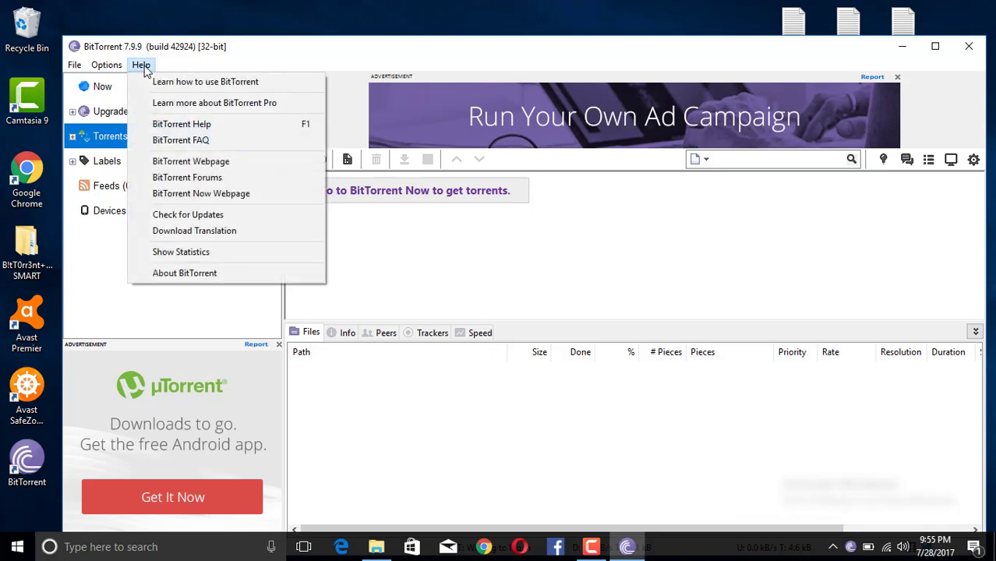
- Check About shows the free 7.9.9 build, then exit BitTorrent and confirm the prompt
{"action": "left_click", "coordinate": [212, 272]}
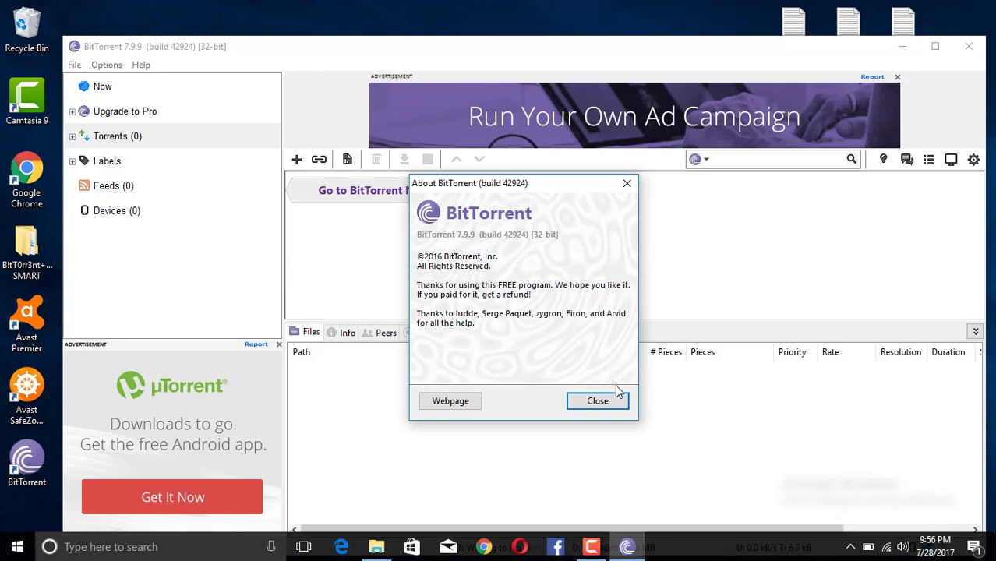
{"action": "left_click", "coordinate": [598, 401]}
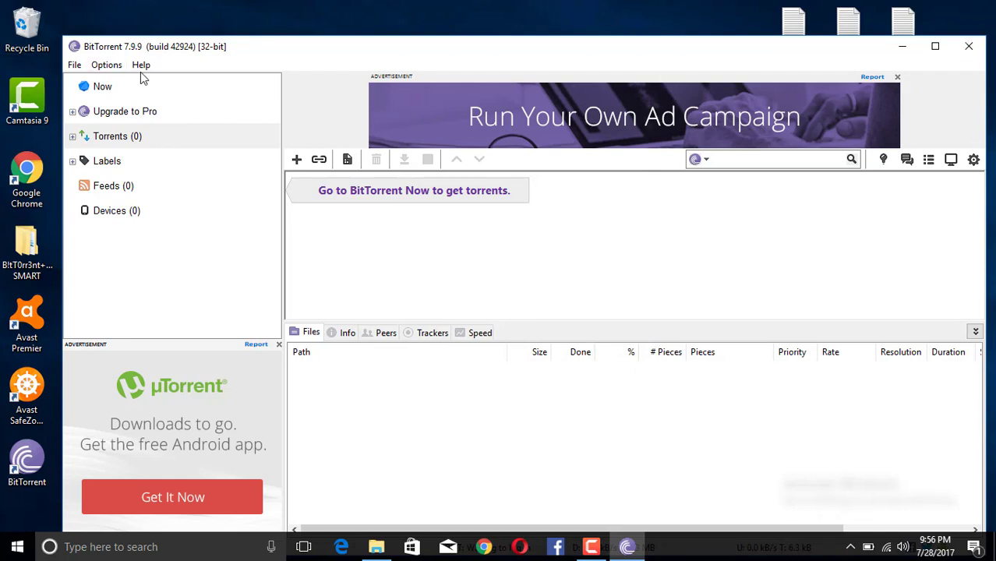
{"action": "left_click", "coordinate": [74, 66]}
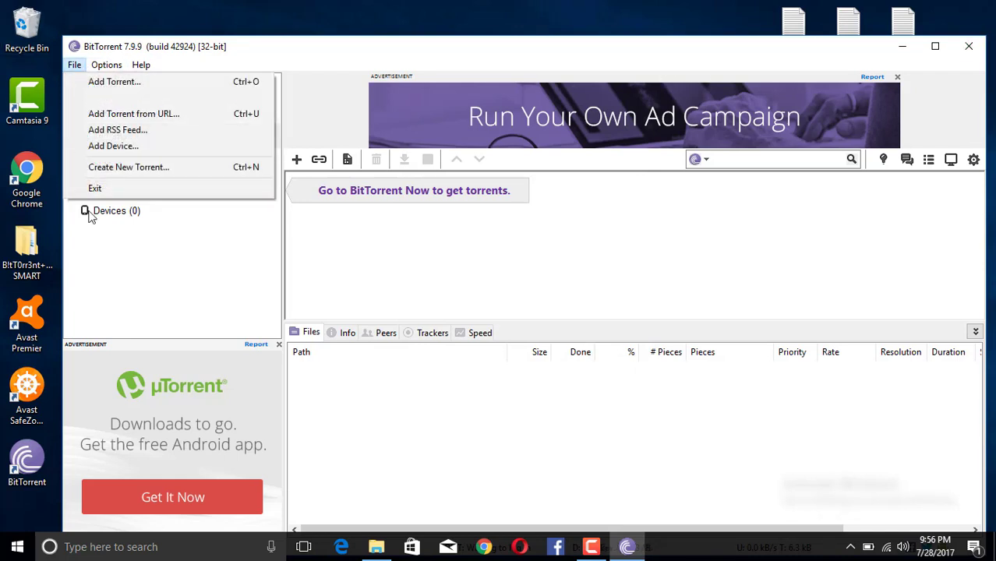
{"action": "left_click", "coordinate": [139, 191]}
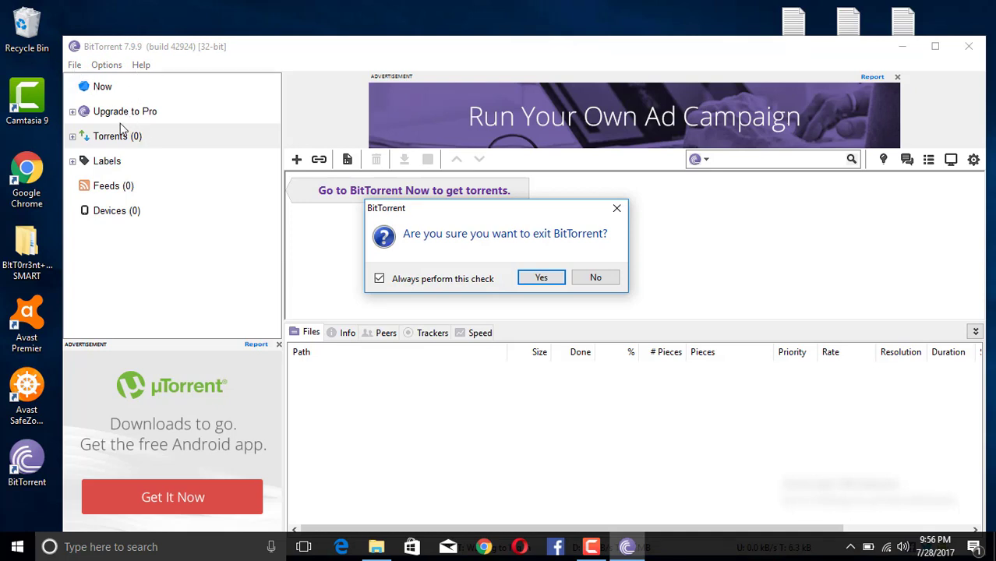
{"action": "left_click", "coordinate": [541, 277]}
- Copy all five items in the package's Pro 7.9.9 > Pro Pack folder, then minimise Explorer
{"action": "double_click", "coordinate": [33, 245]}
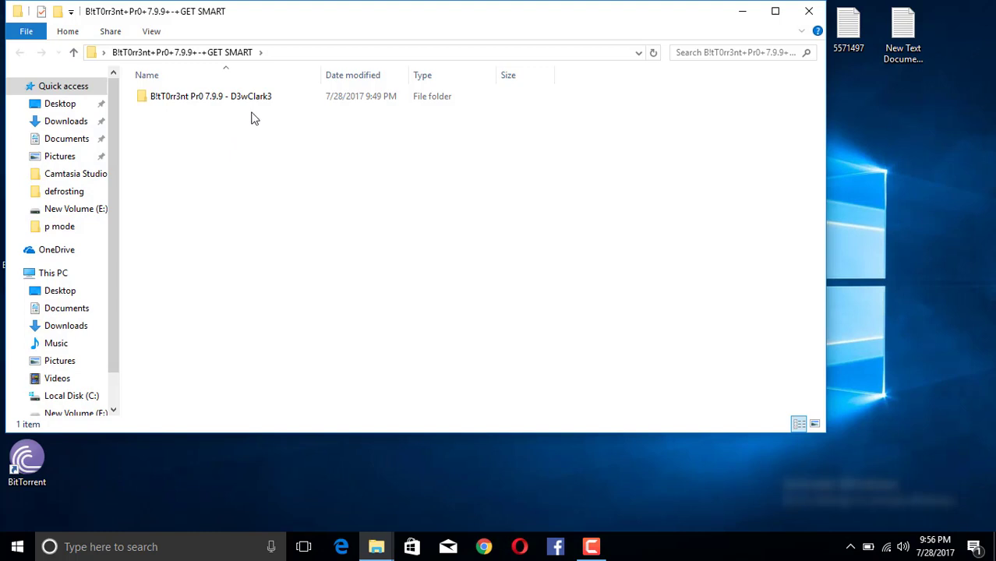
{"action": "double_click", "coordinate": [263, 106]}
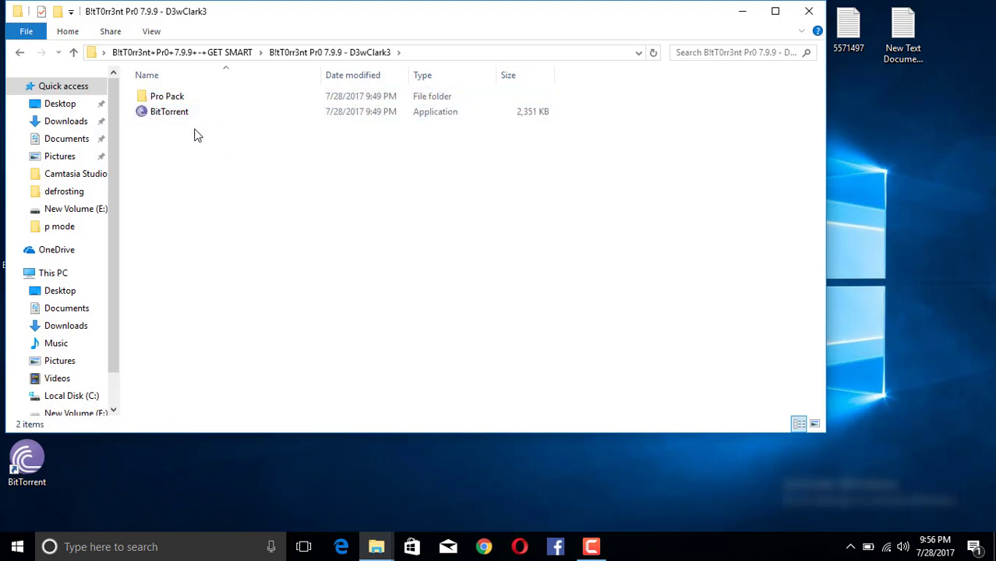
{"action": "mouse_move", "coordinate": [167, 96]}
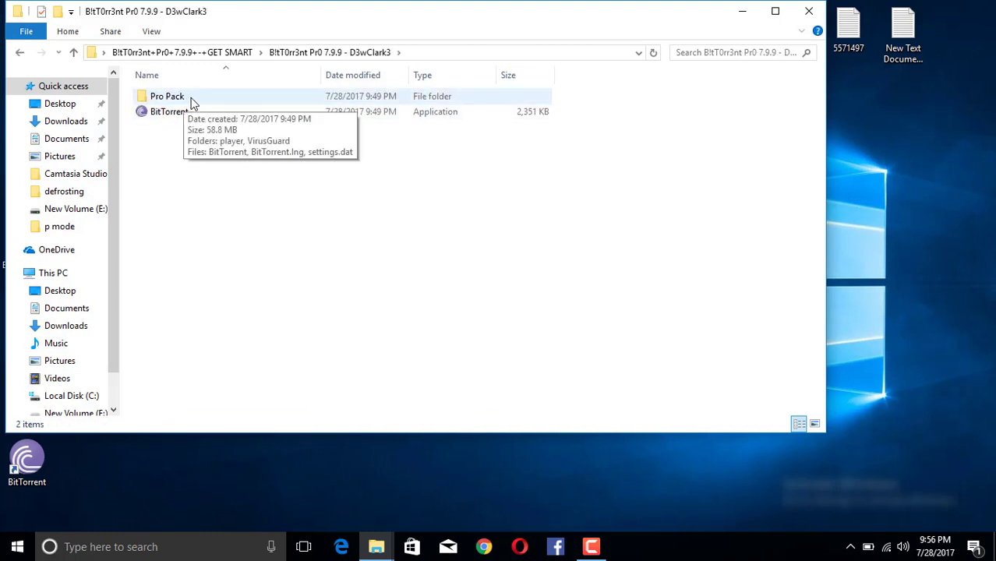
{"action": "double_click", "coordinate": [194, 104]}
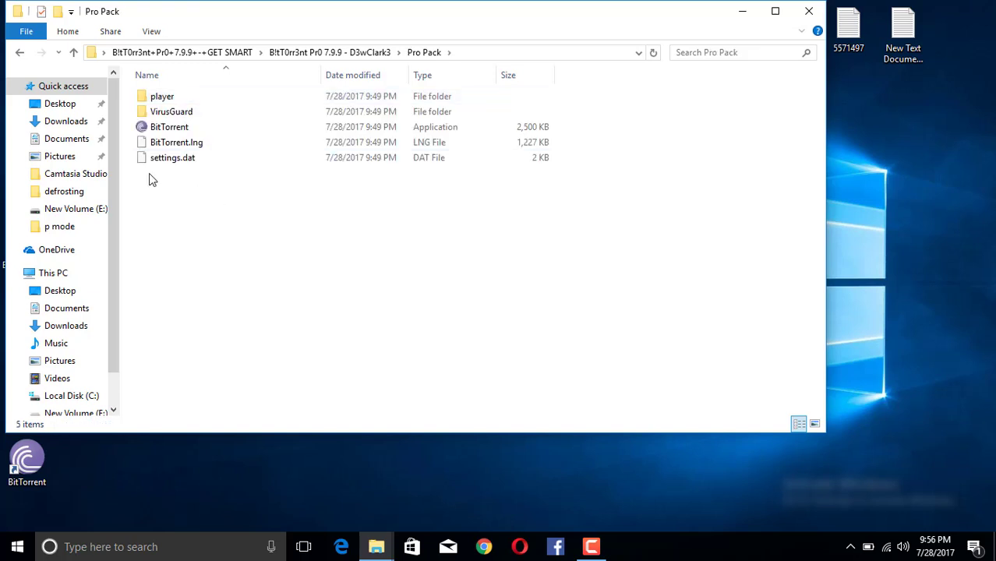
{"action": "left_click_drag", "start_coordinate": [165, 178], "coordinate": [161, 100]}
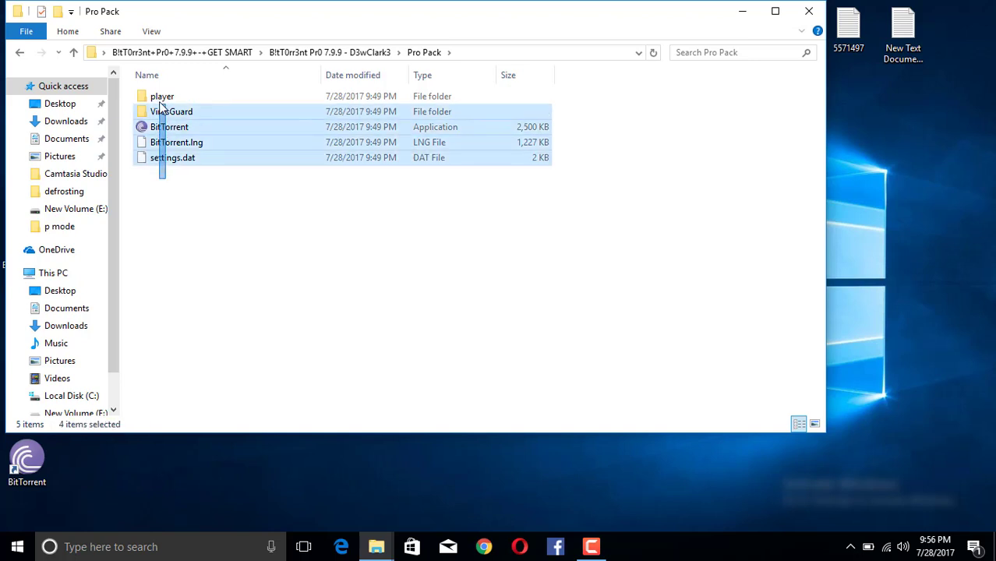
{"action": "right_click", "coordinate": [161, 101]}
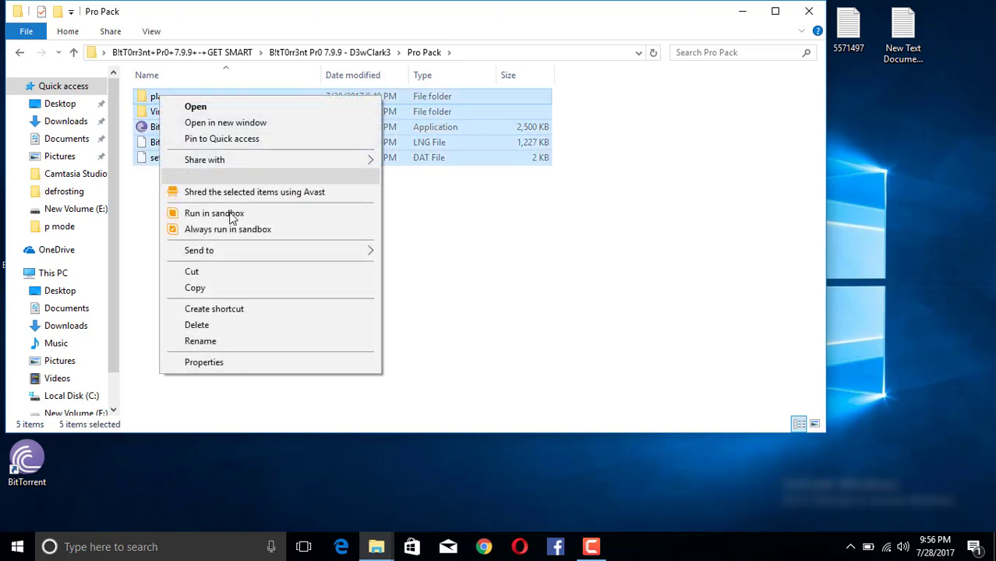
{"action": "left_click", "coordinate": [193, 287]}
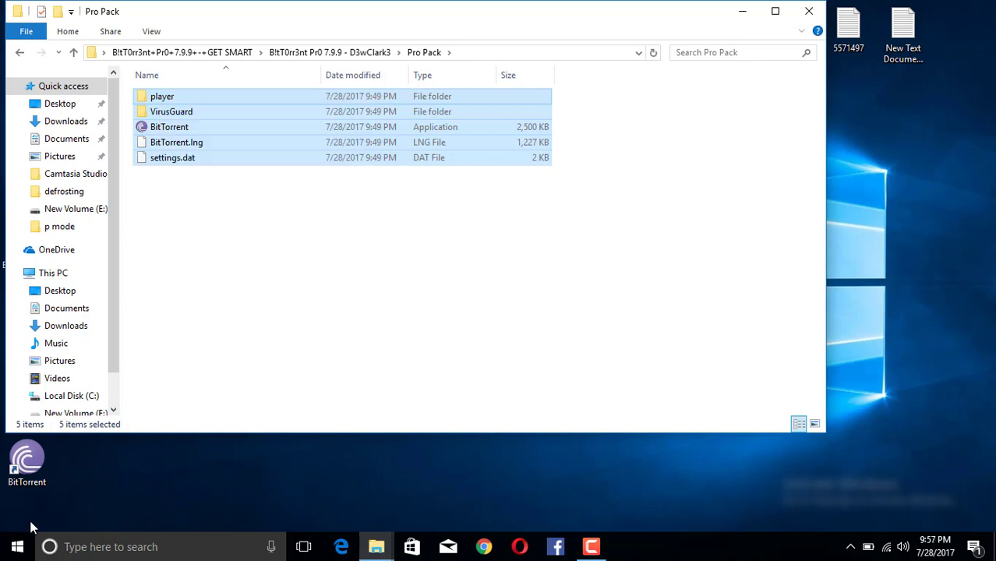
{"action": "left_click", "coordinate": [198, 482]}
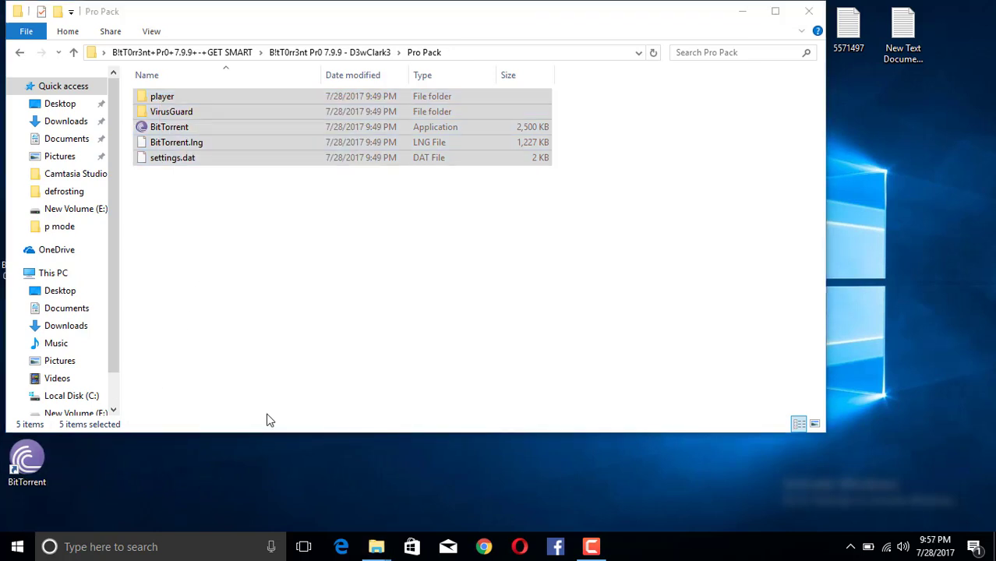
{"action": "left_click", "coordinate": [742, 11]}
- Paste the Pro Pack items into BitTorrent's Roaming folder, replacing the three same-named files
{"action": "right_click", "coordinate": [28, 470]}
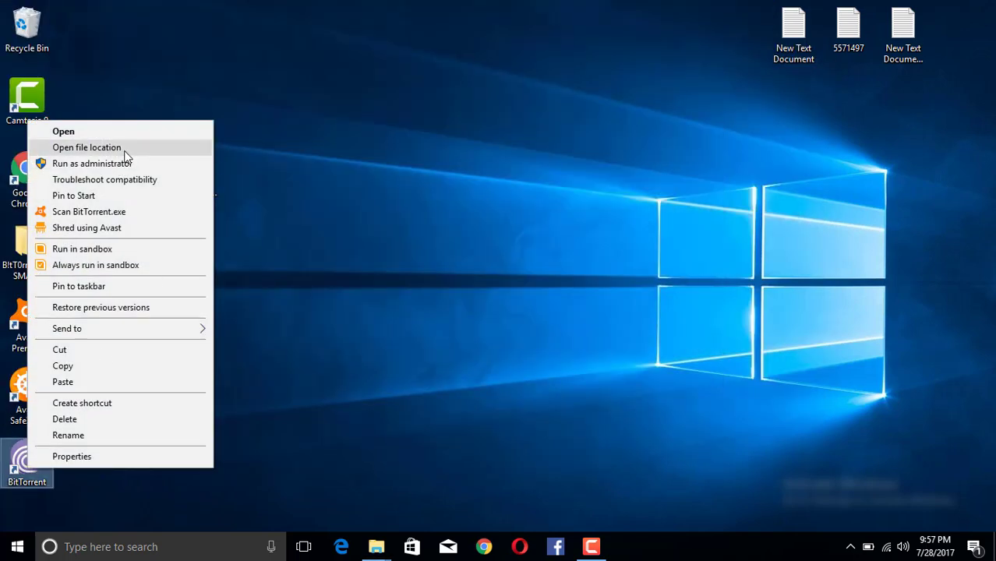
{"action": "left_click", "coordinate": [124, 149]}
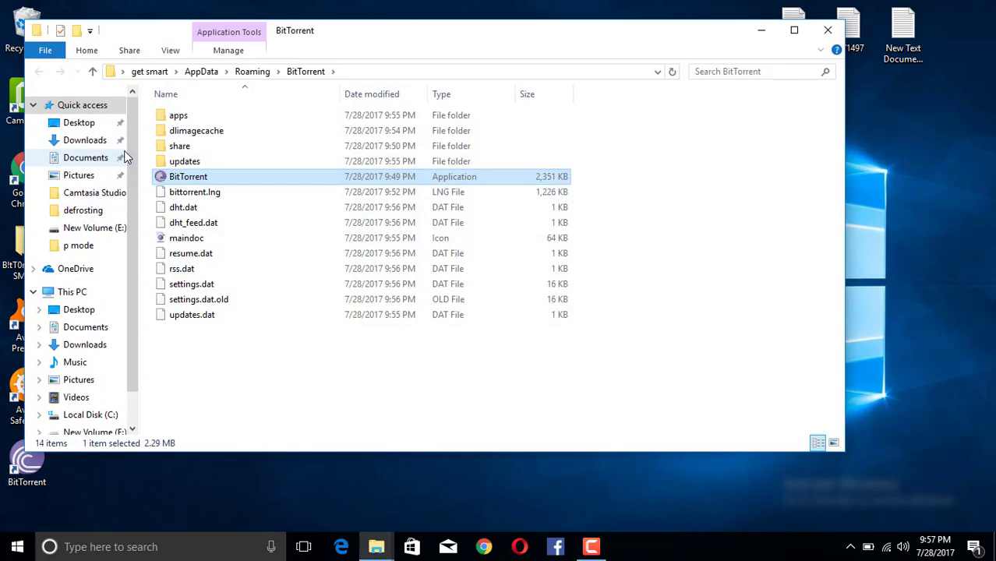
{"action": "right_click", "coordinate": [287, 348]}
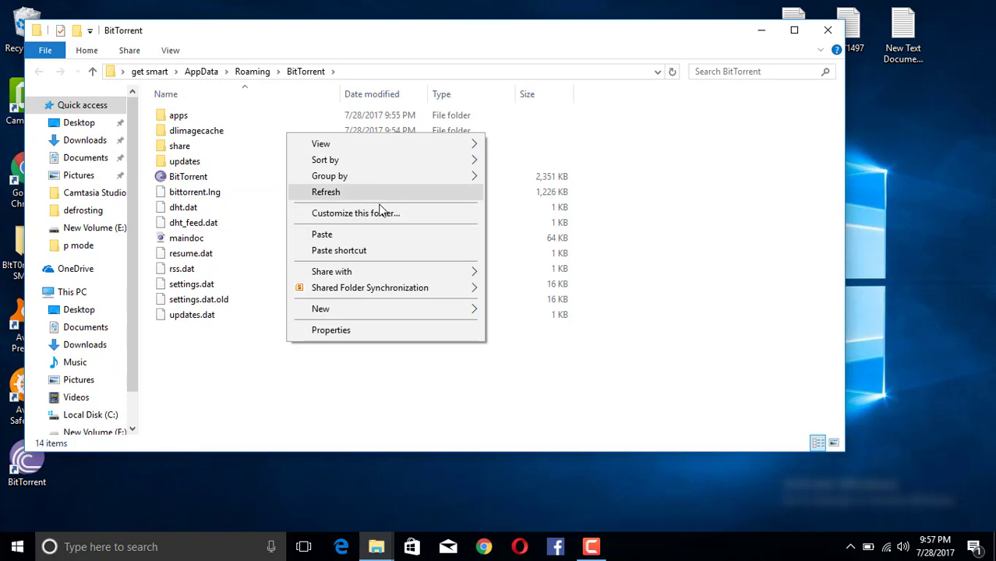
{"action": "left_click", "coordinate": [357, 234]}
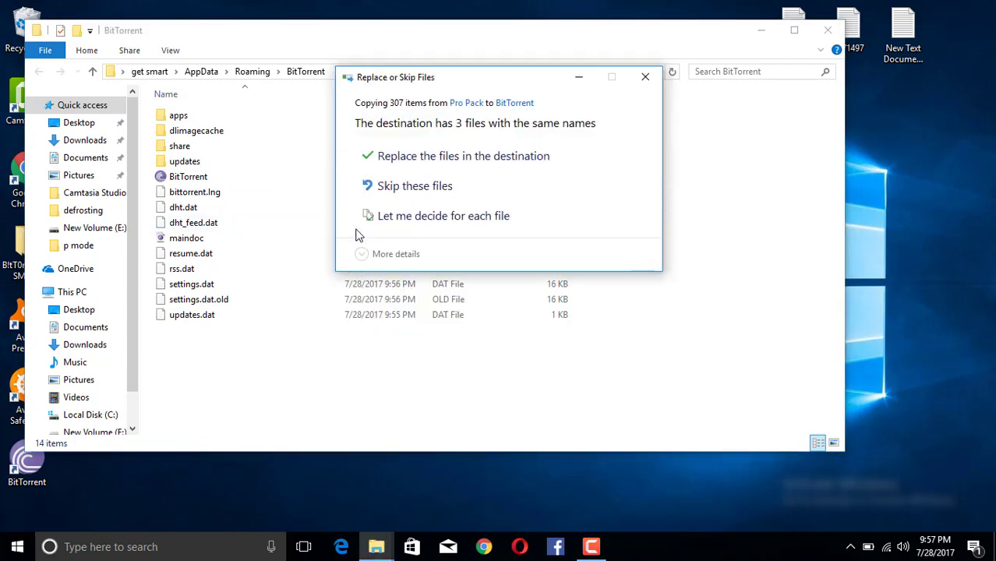
{"action": "left_click", "coordinate": [512, 163]}
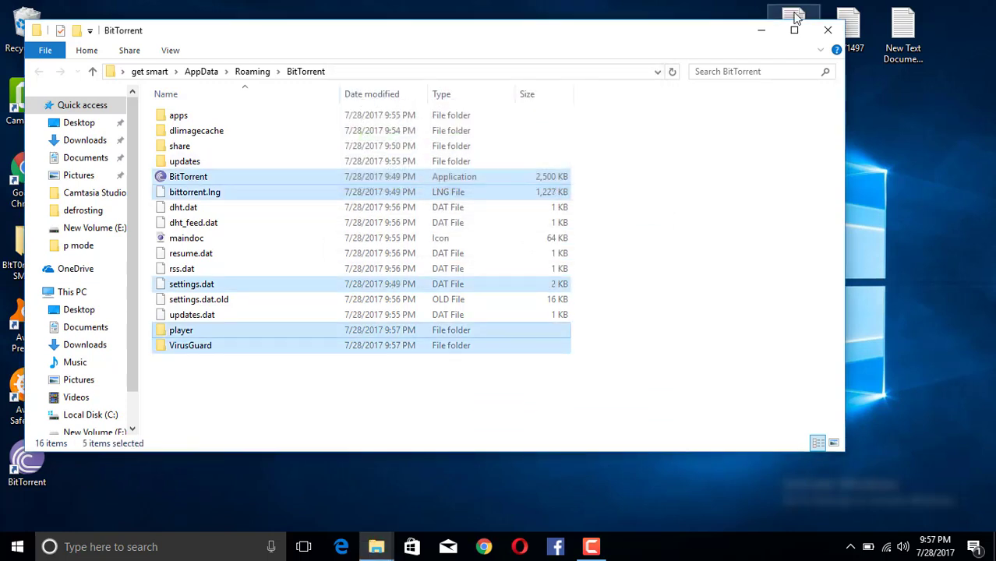
- Launch and close BitTorrent 7.10, allow it through the firewall, then refresh the desktop
{"action": "left_click", "coordinate": [828, 29]}
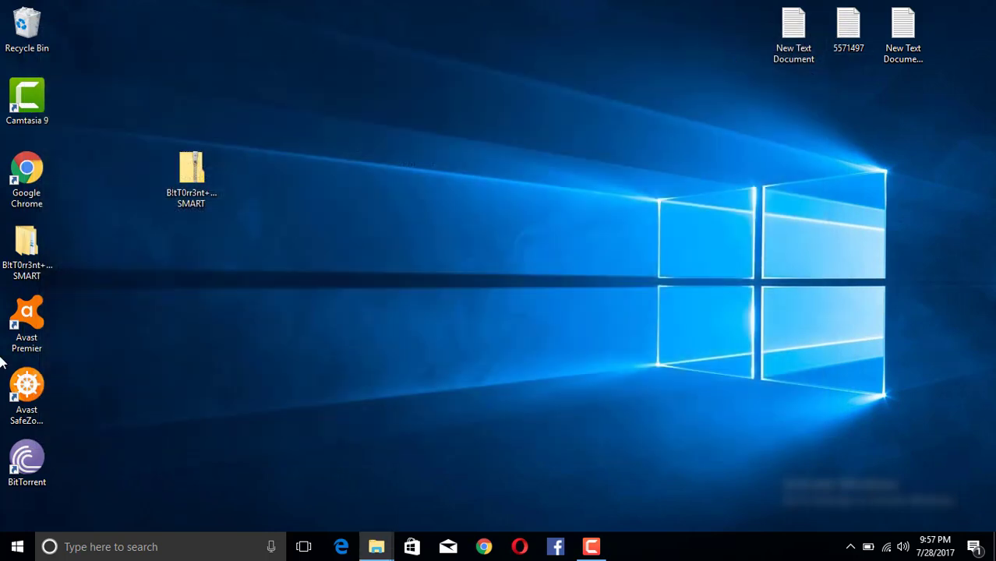
{"action": "left_click", "coordinate": [34, 468]}
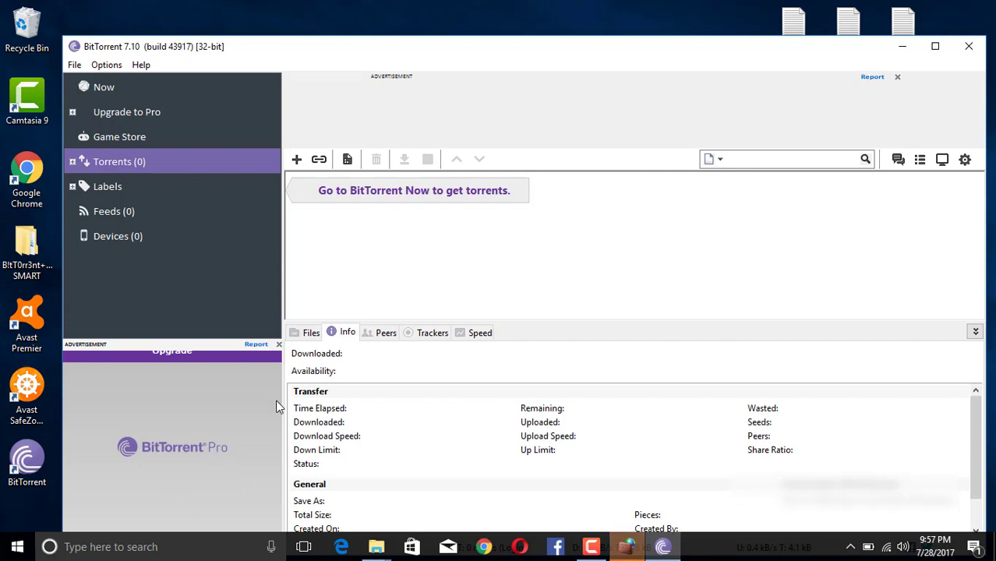
{"action": "left_click", "coordinate": [969, 47]}
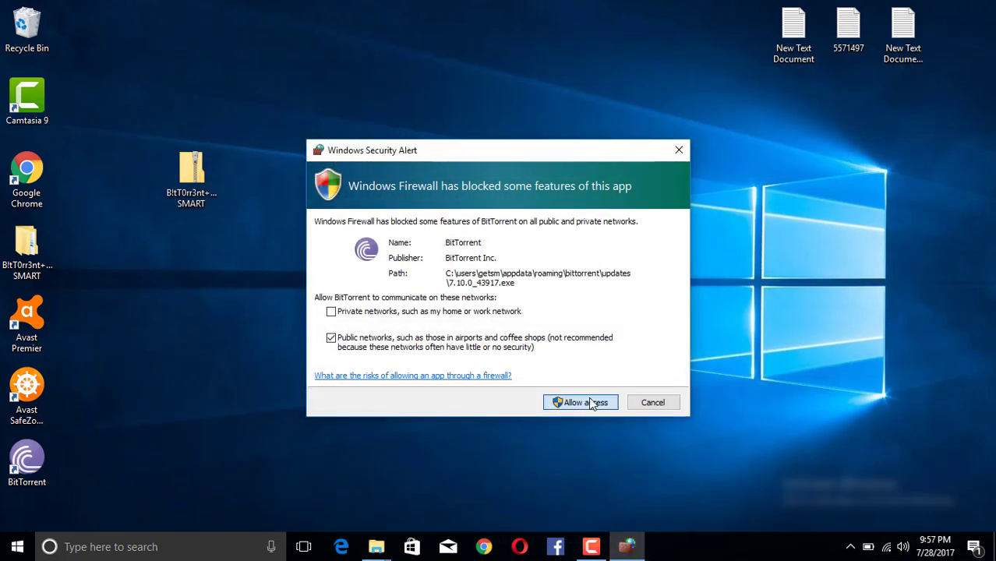
{"action": "left_click", "coordinate": [591, 403]}
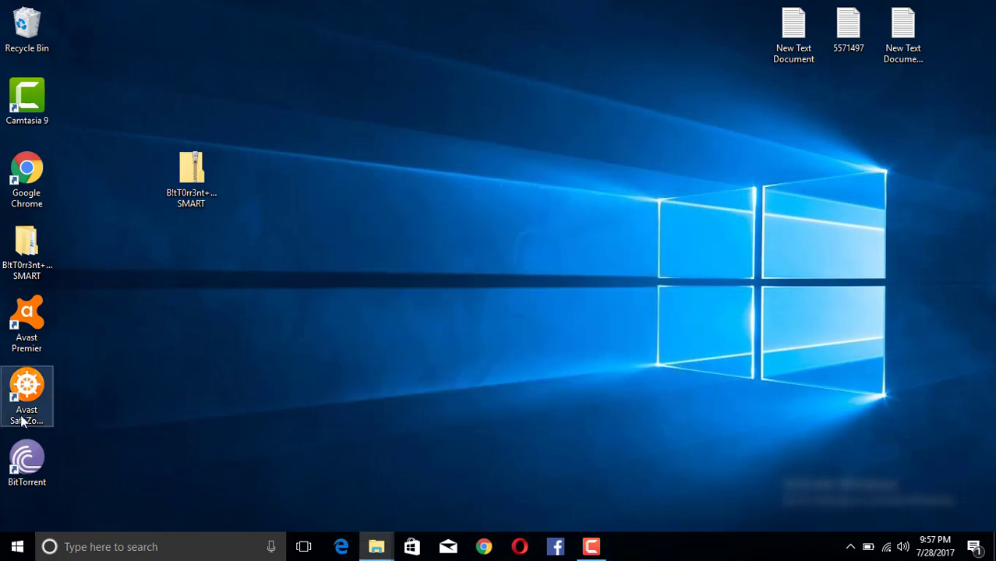
{"action": "right_click", "coordinate": [407, 183]}
{"action": "left_click", "coordinate": [451, 225]}
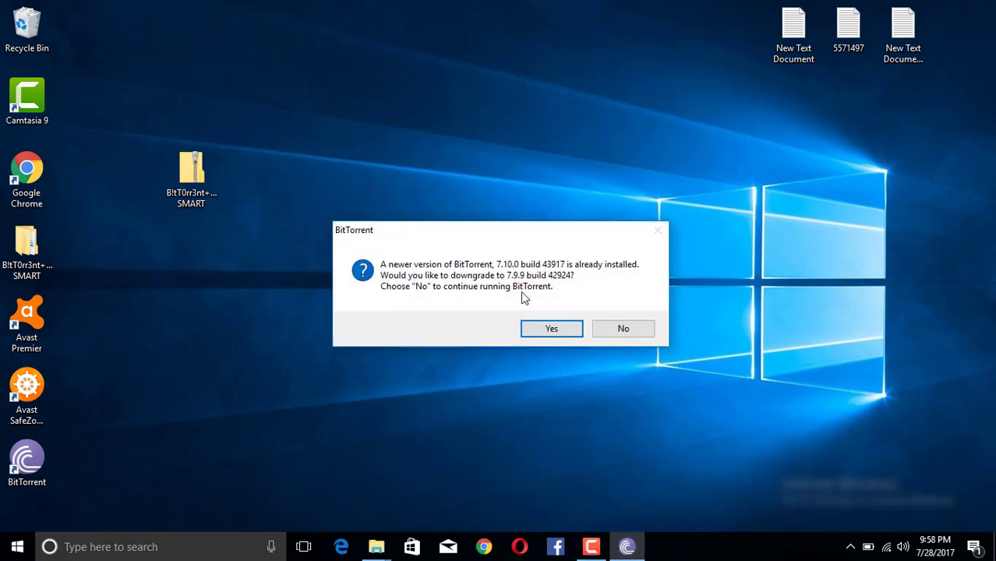
- Accept the downgrade to 7.9.9 build 42924 and show the Playback tab's video player
{"action": "left_click", "coordinate": [540, 330]}
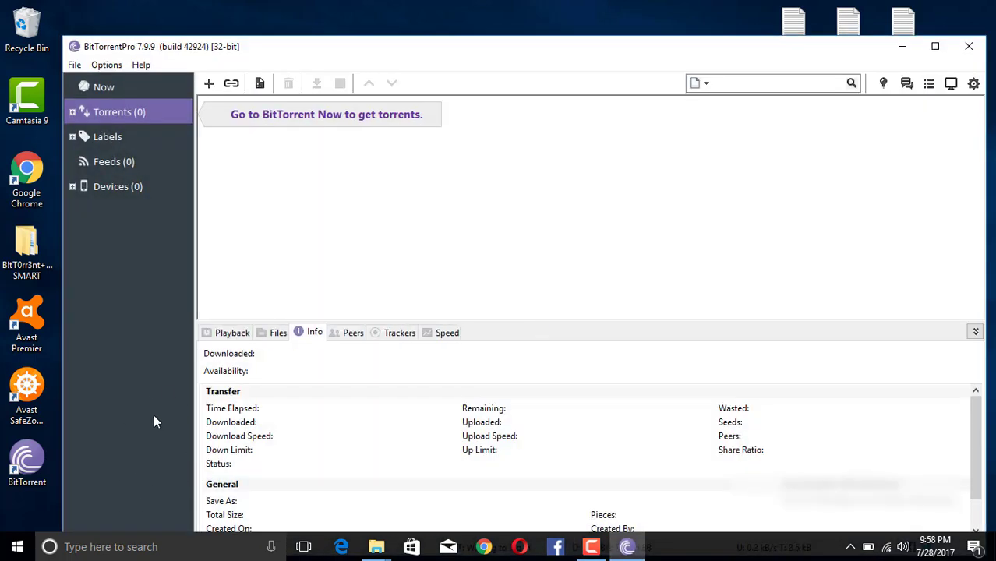
{"action": "left_click", "coordinate": [228, 336]}
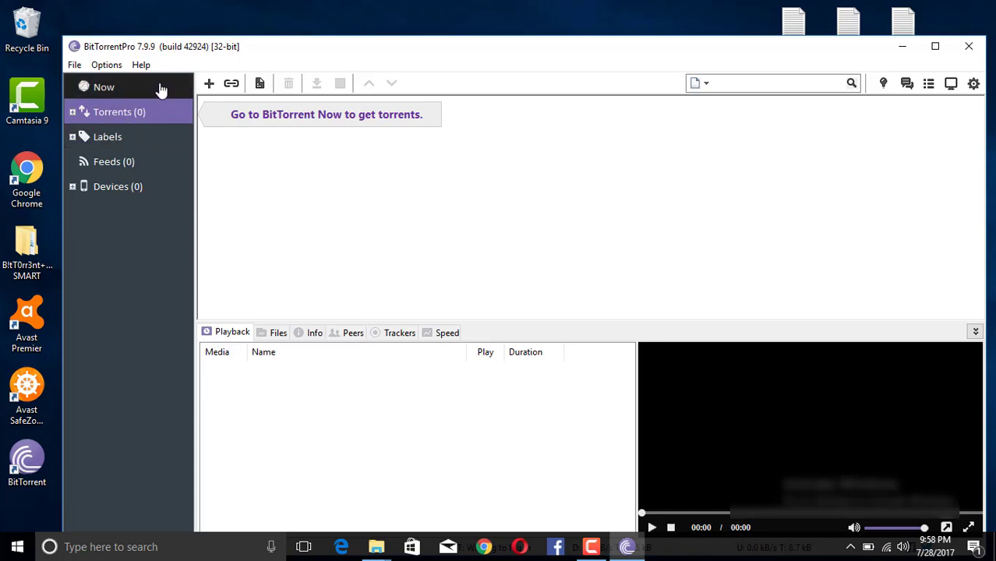
{"action": "left_click", "coordinate": [142, 67]}
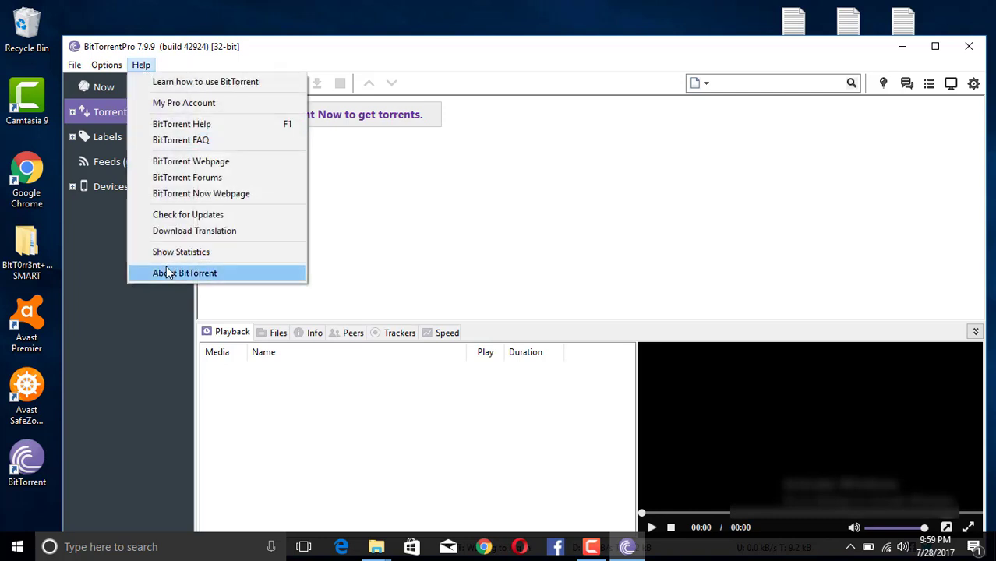
- Open About BitTorrent to confirm it reports BitTorrentPro 7.9.9
{"action": "left_click", "coordinate": [199, 273]}
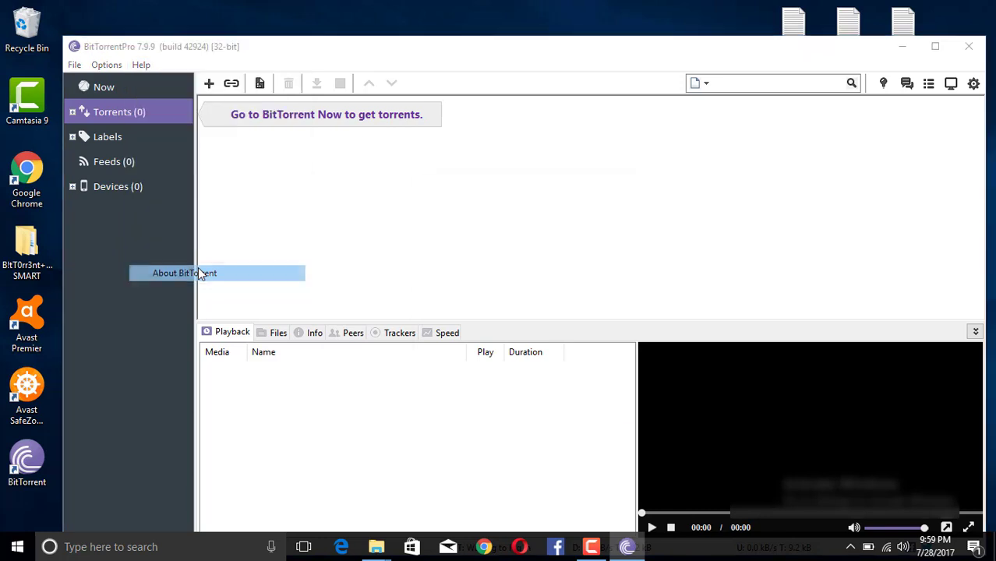